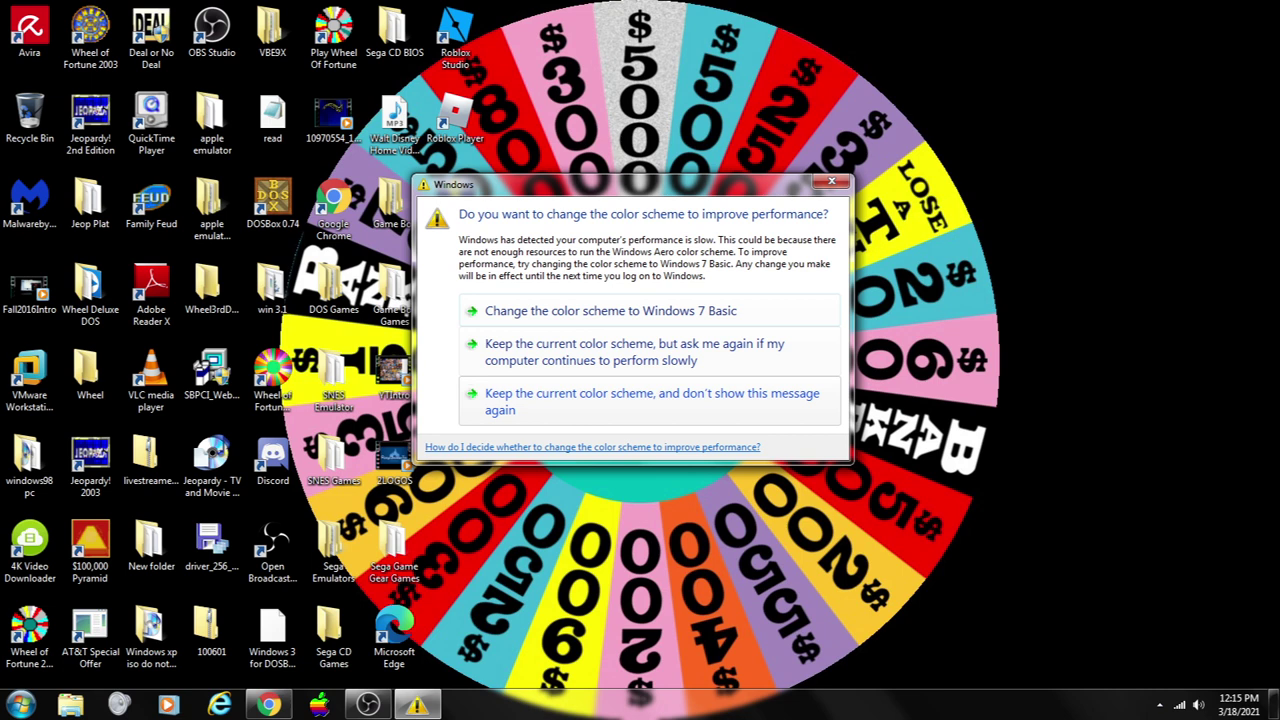
Step: Keep the current colour scheme and never show the performance warning again
key("Return")
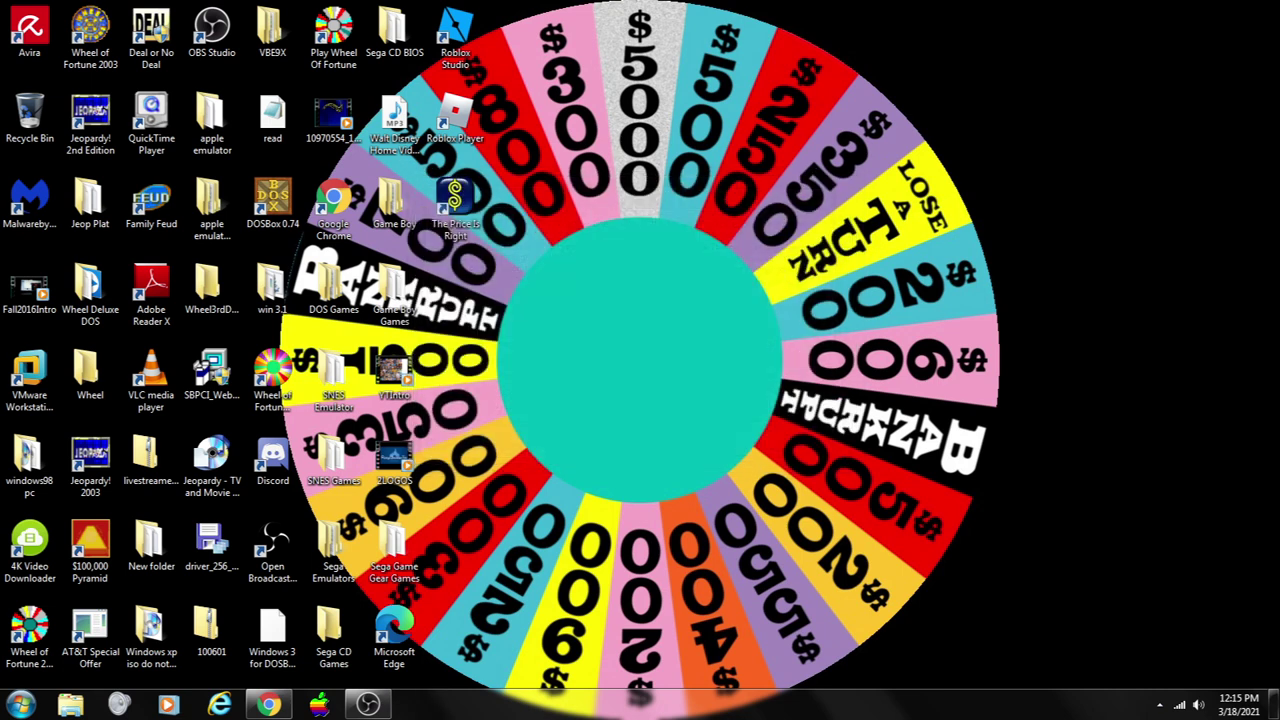